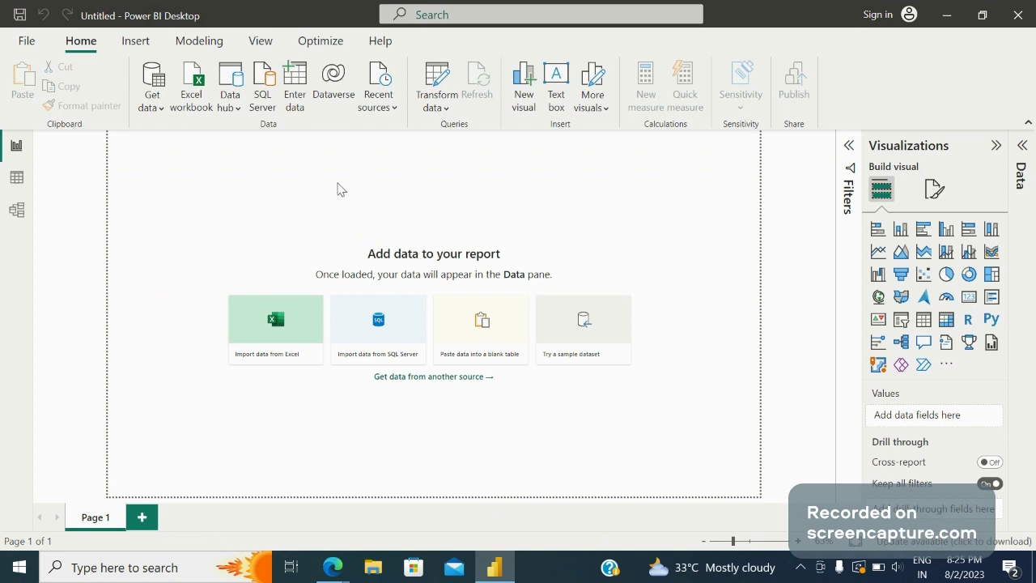
Import the Extra Transformations sheet from the Transform Data Excel workbook and open it in Power Query Editor for transformation.
left_click(282, 337)
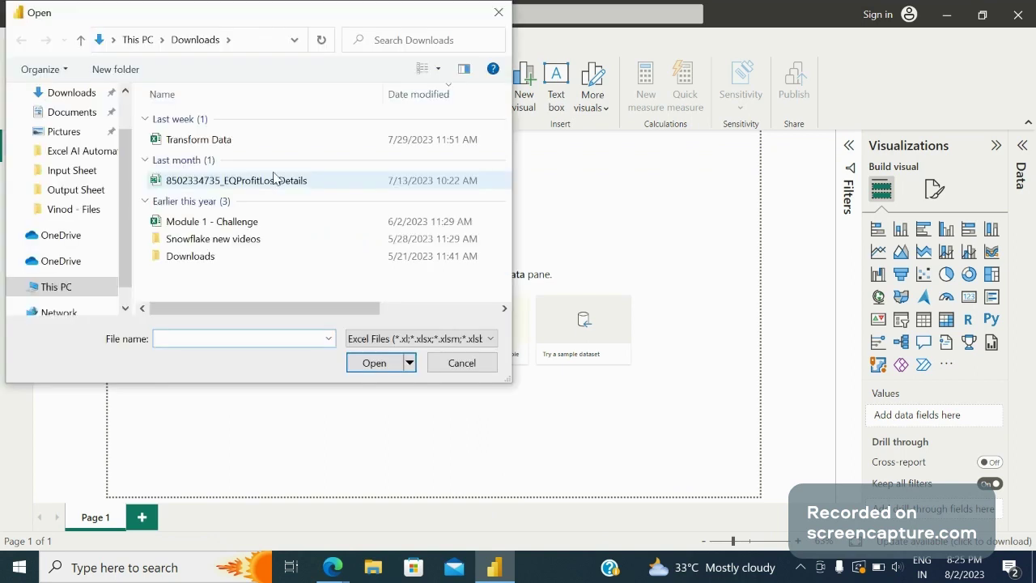
left_click(236, 140)
left_click(372, 364)
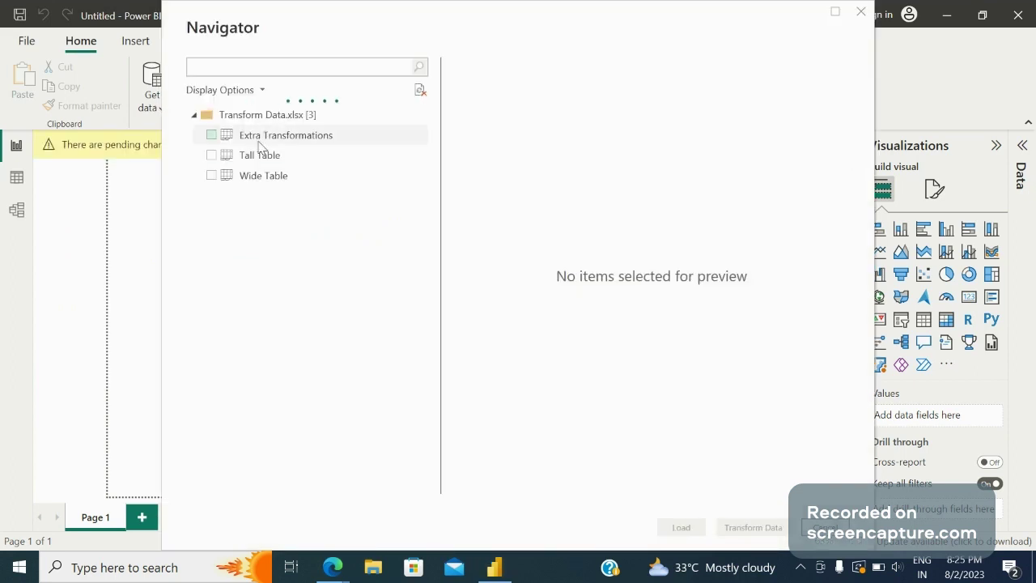
left_click(211, 136)
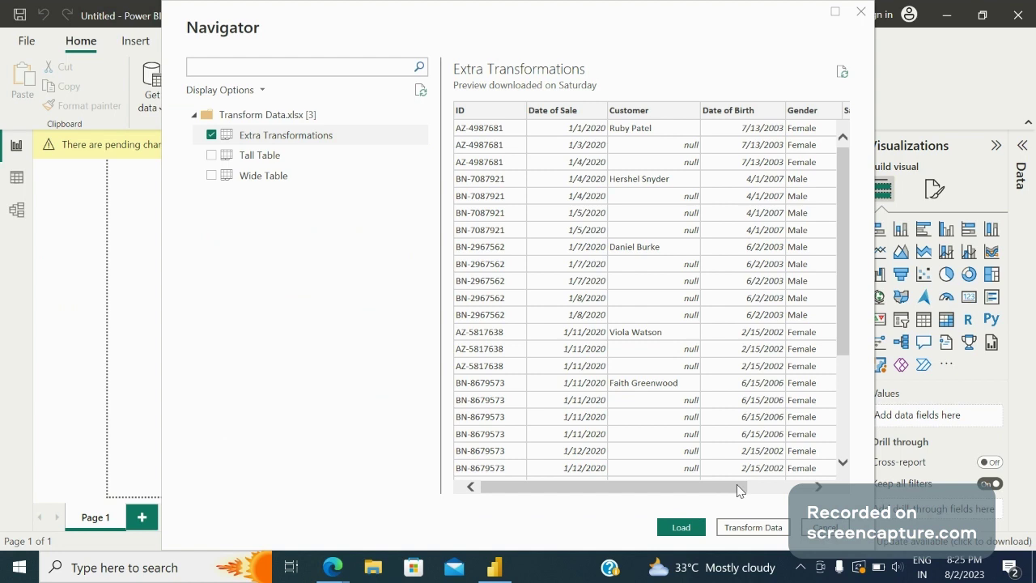
left_click(749, 527)
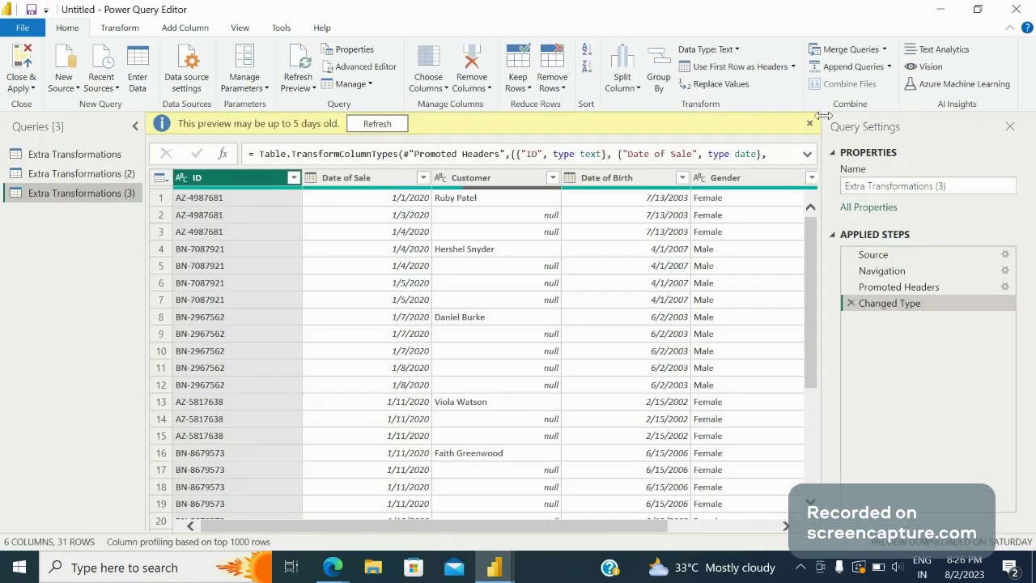
left_click(809, 124)
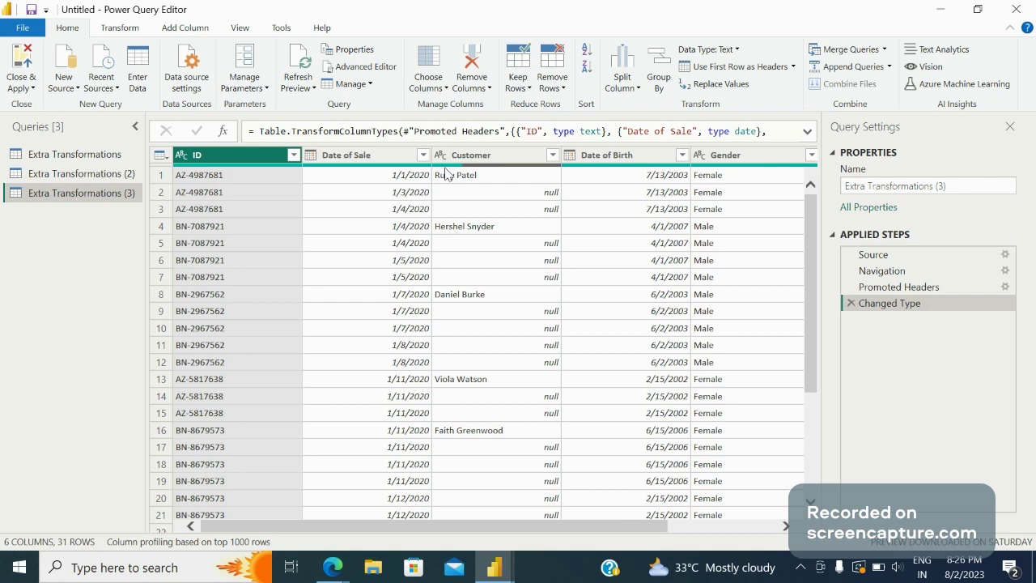
Examine the Date of Sale and Date of Birth columns and compare the commands for transforming a column with those for adding one.
mouse_move(446, 166)
left_click(362, 155)
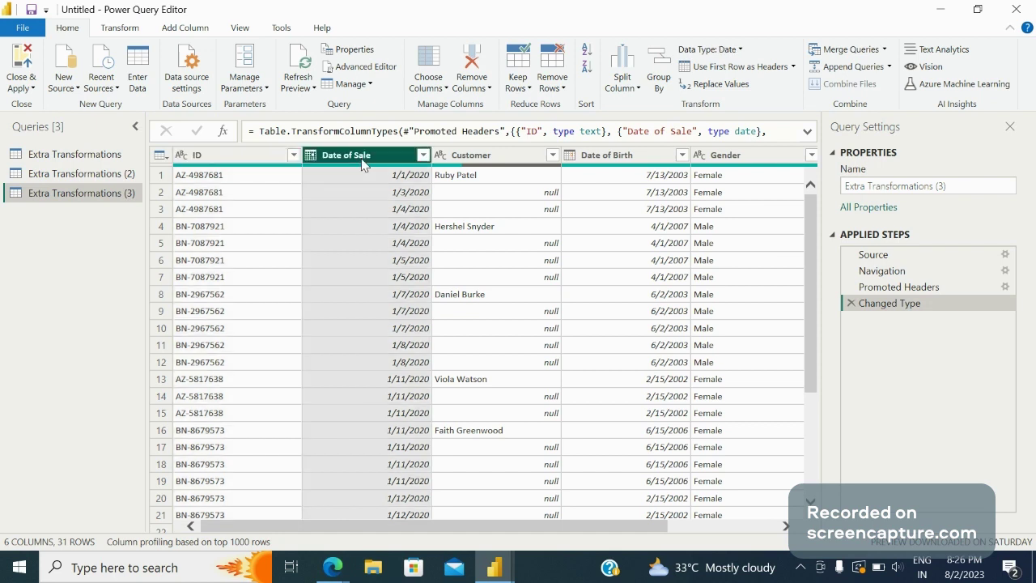
left_click(624, 157)
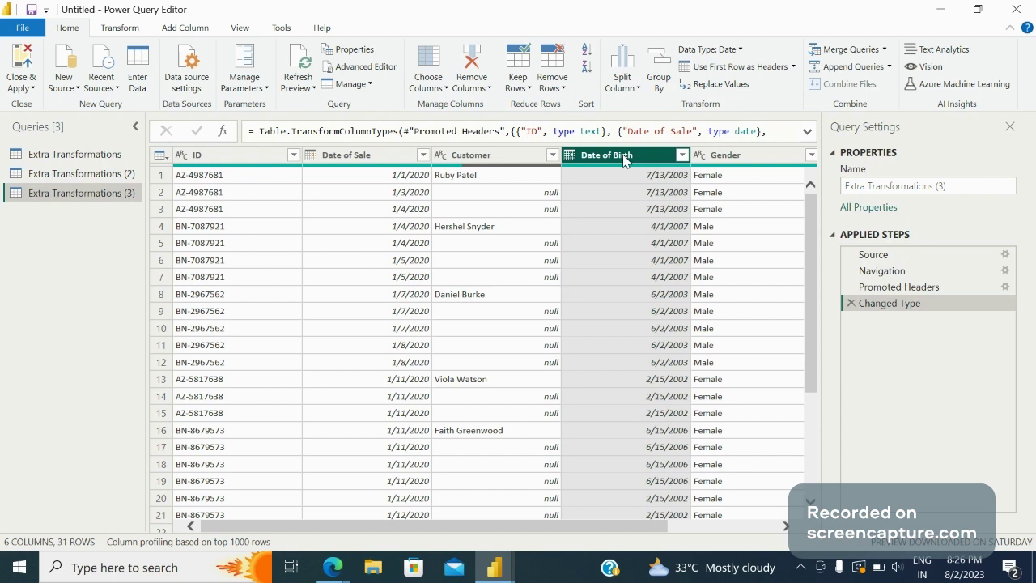
left_click(364, 157)
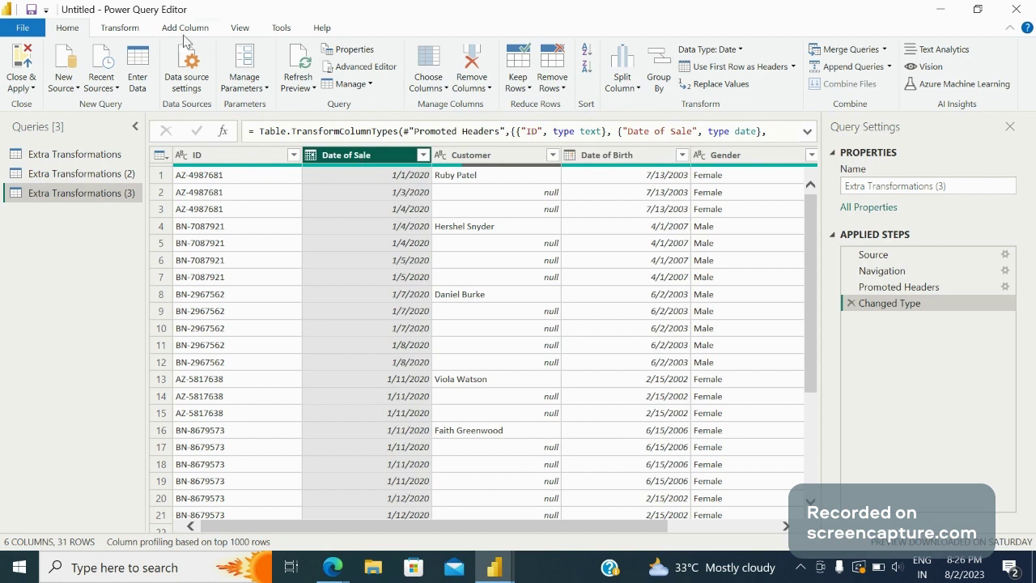
left_click(122, 28)
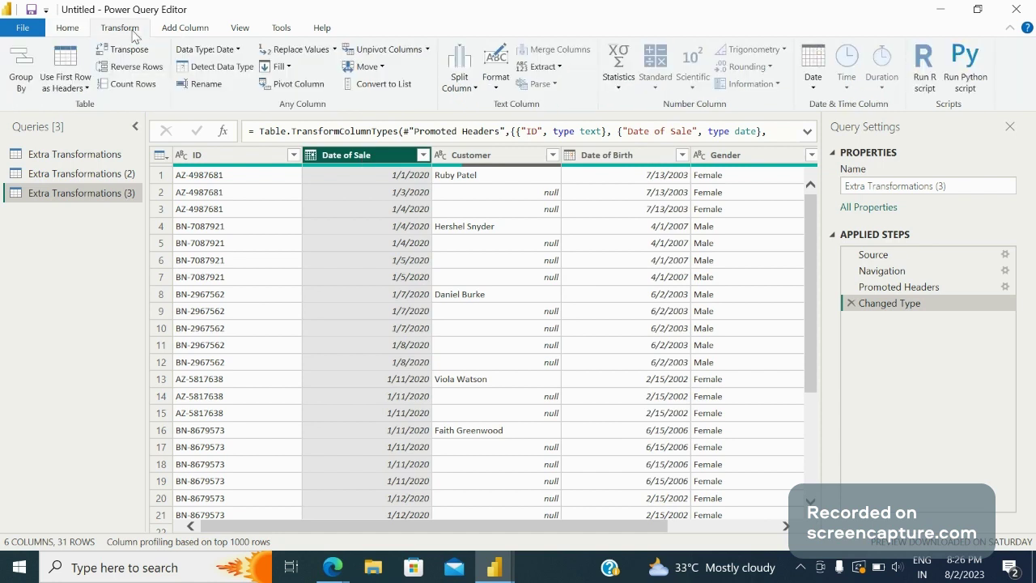
left_click(178, 28)
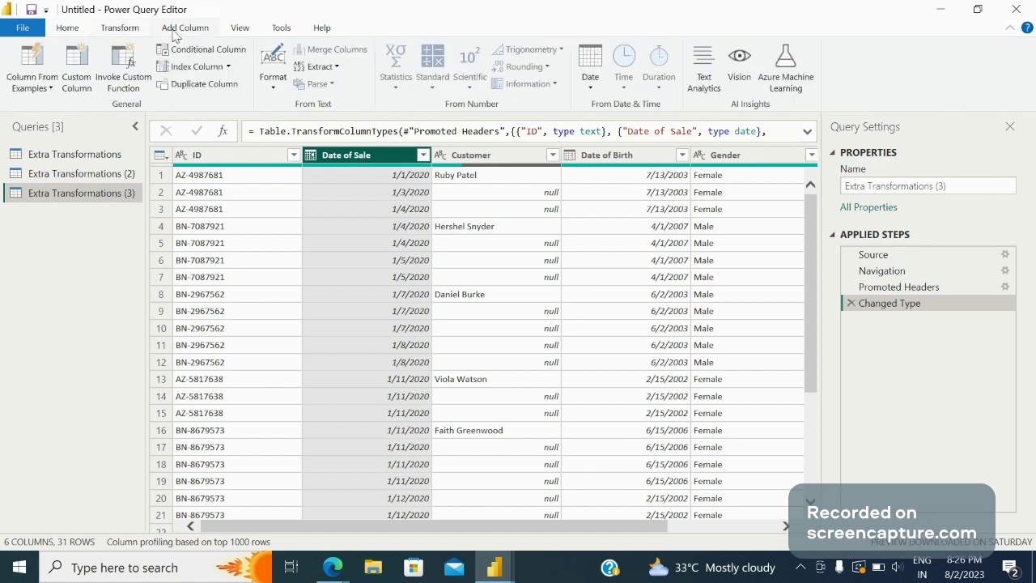
left_click(122, 29)
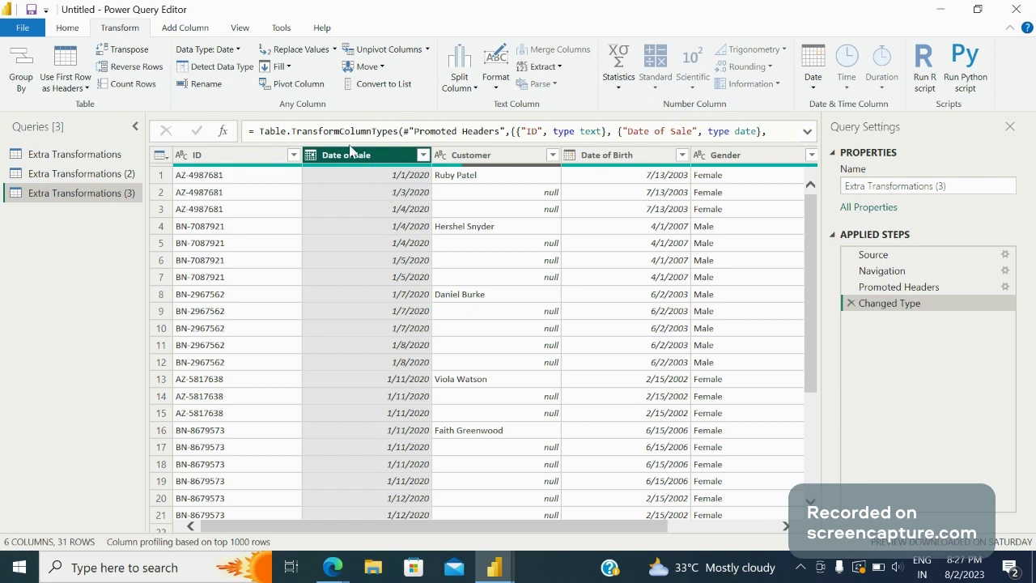
left_click(188, 29)
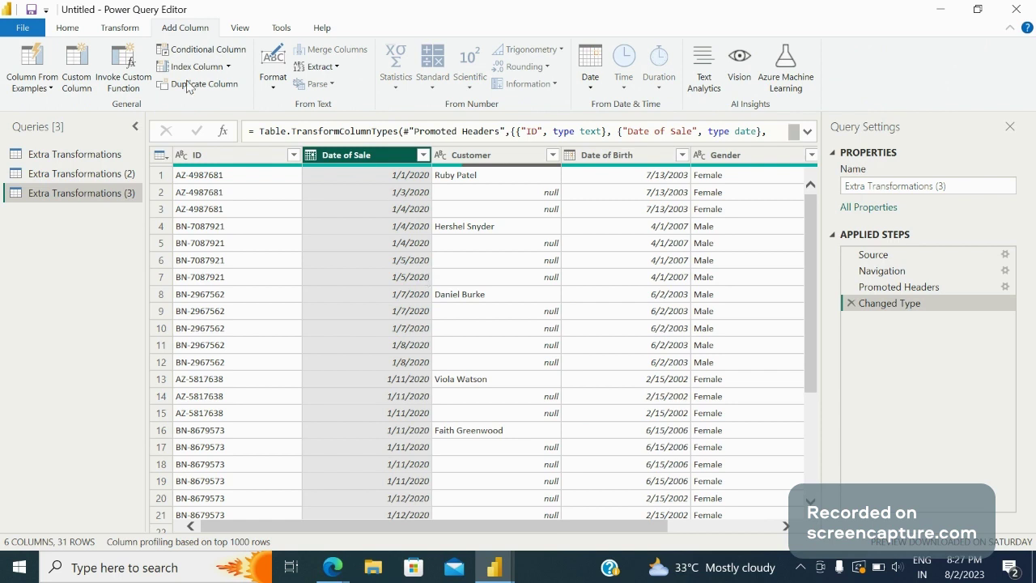
Transform the Date of Sale column in place to its year and delete that applied step.
left_click(120, 29)
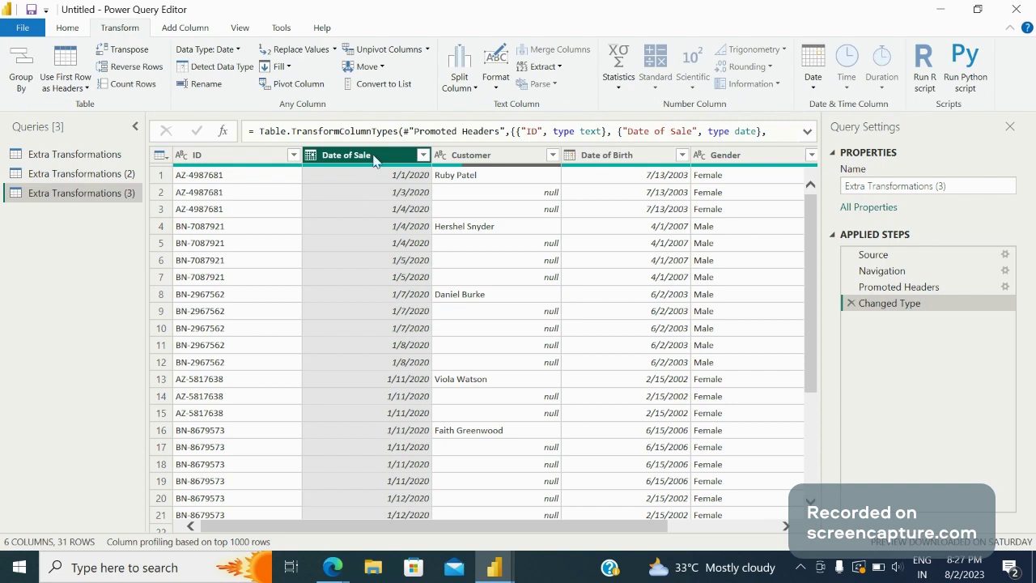
left_click(814, 88)
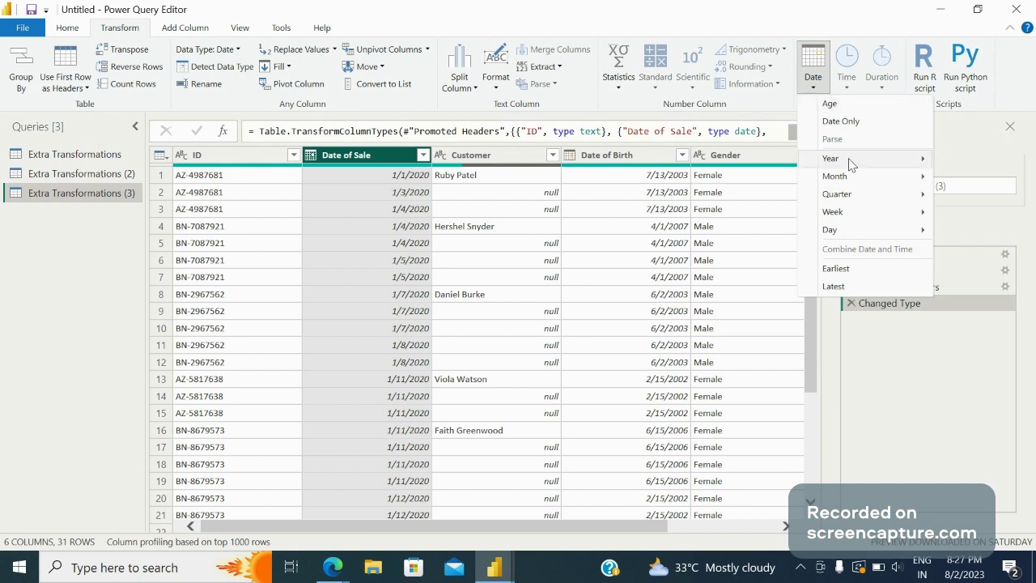
mouse_move(906, 168)
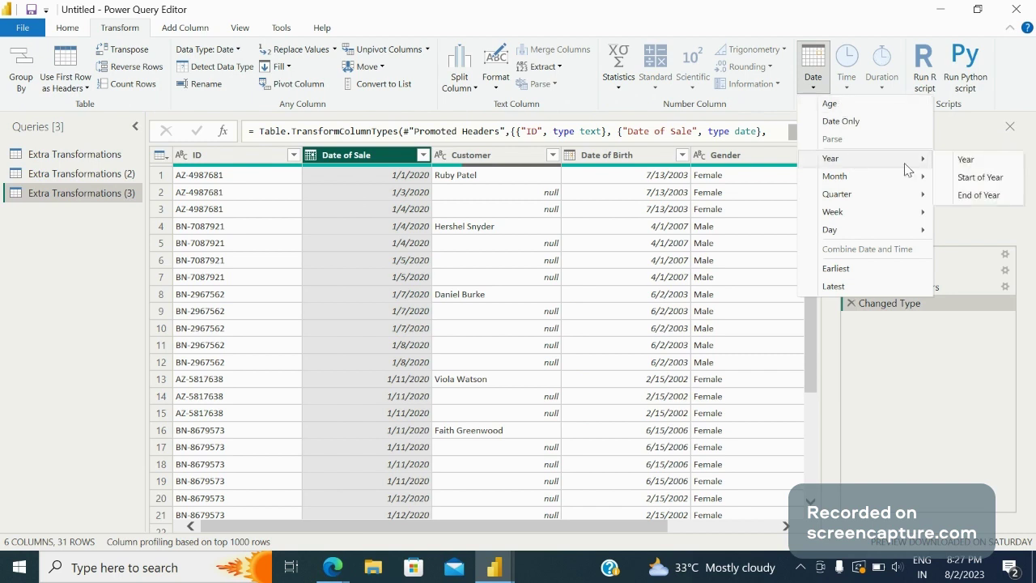
left_click(966, 160)
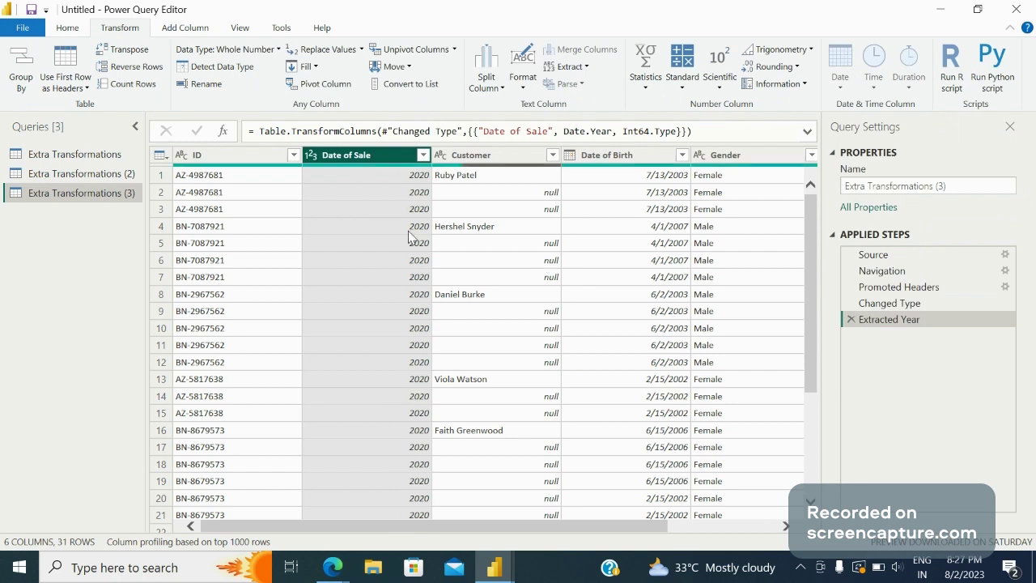
left_click(850, 321)
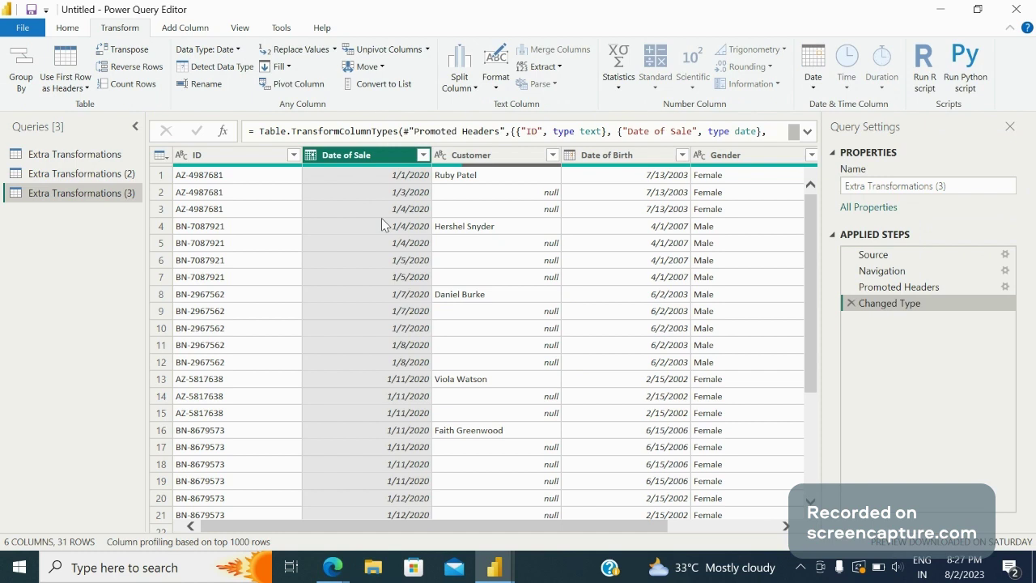
Add a new column with the month number of Date of Sale and delete that applied step.
left_click(185, 28)
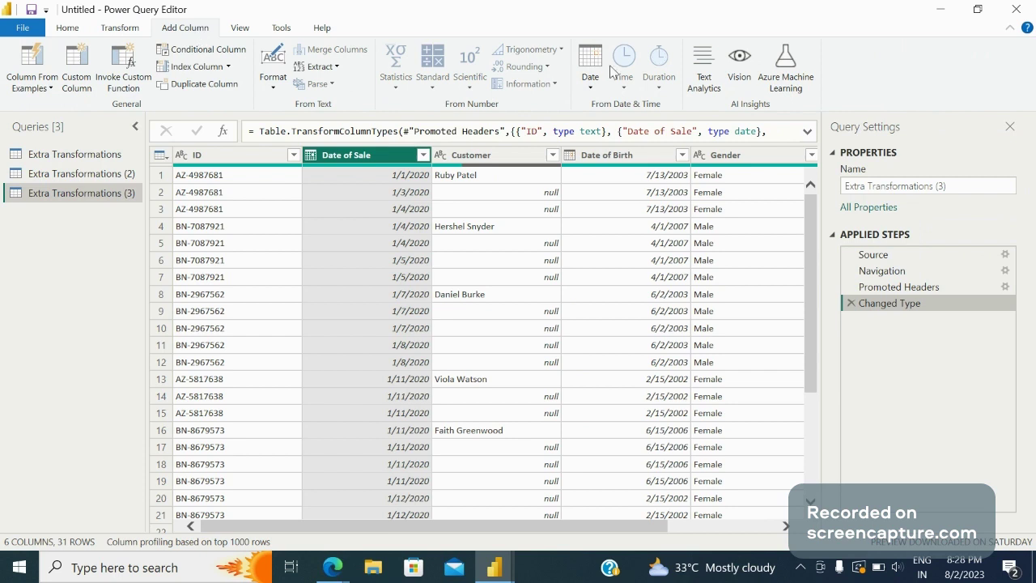
left_click(590, 88)
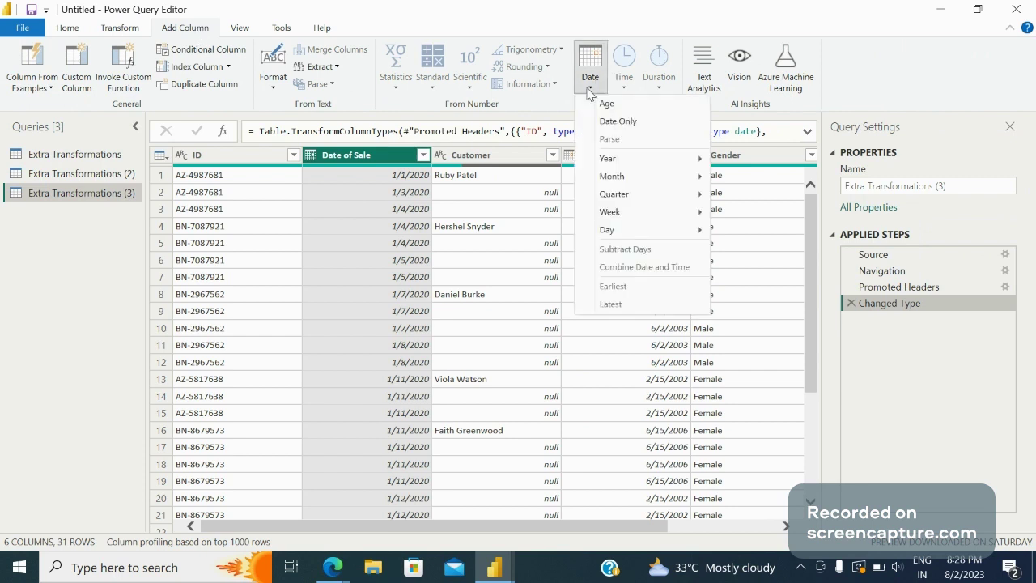
mouse_move(639, 181)
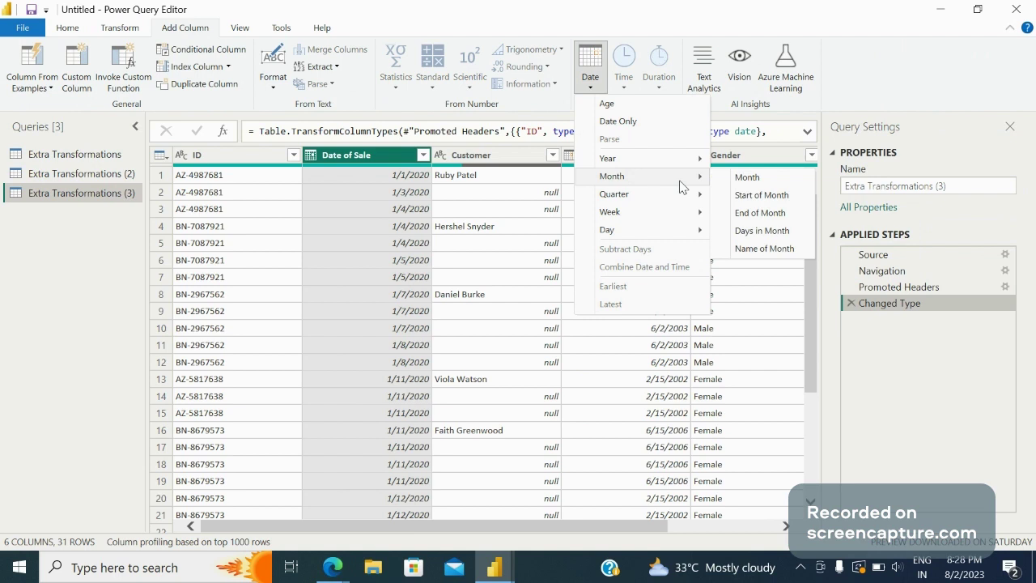
left_click(747, 177)
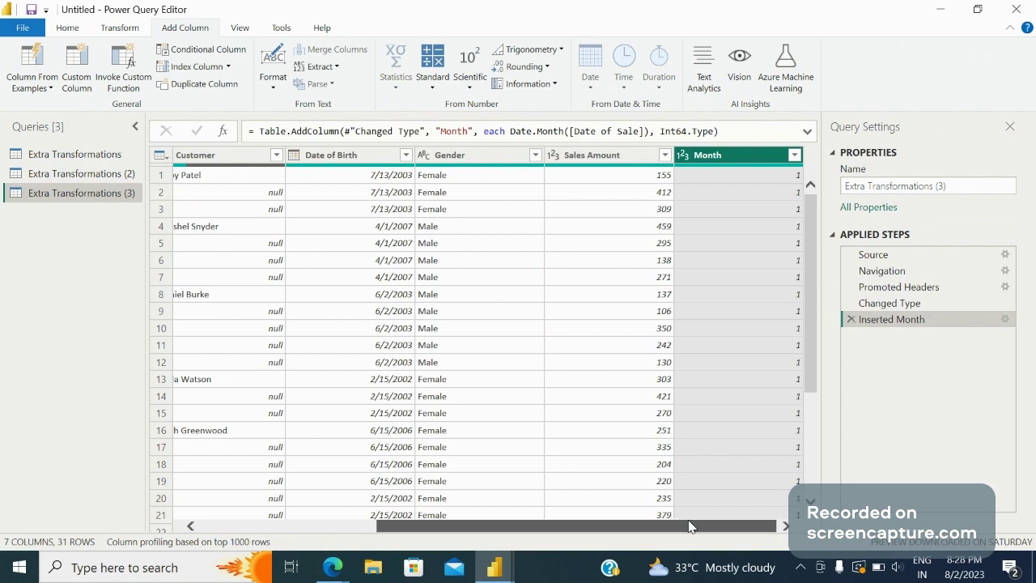
left_click_drag(689, 526, 593, 510)
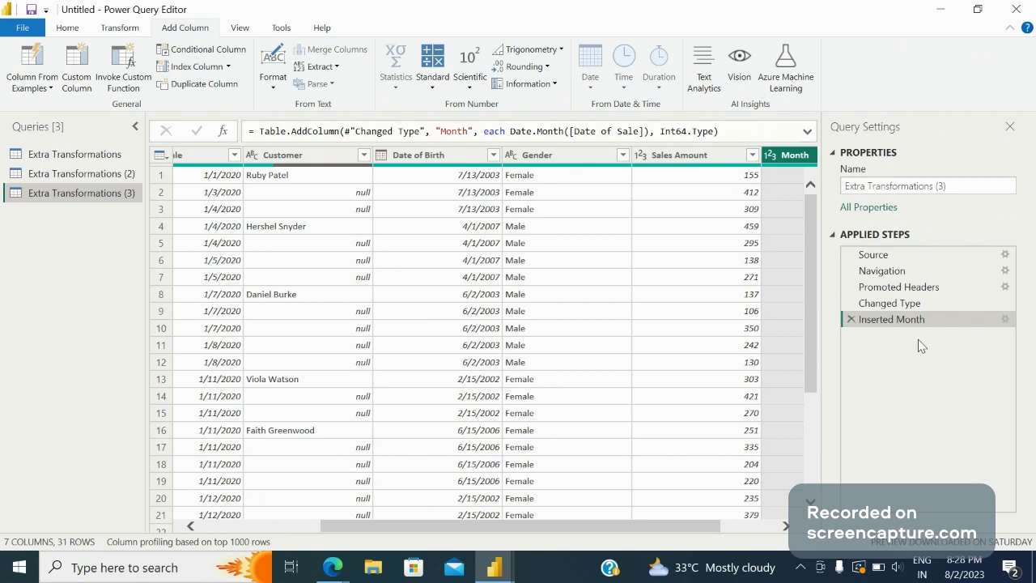
left_click(850, 320)
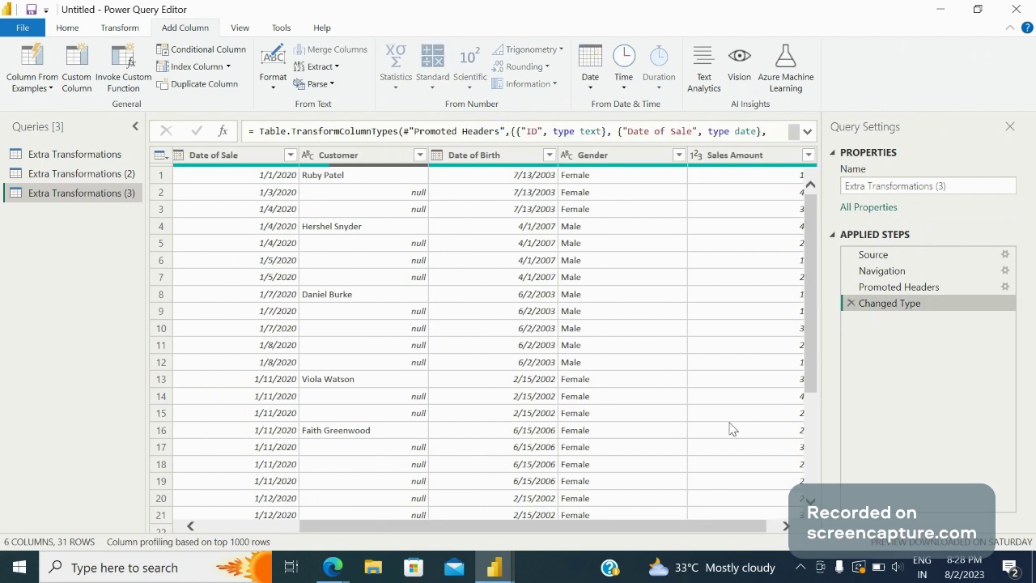
Add a new Quarter of Year column based on Date of Sale and delete that applied step.
left_click(249, 156)
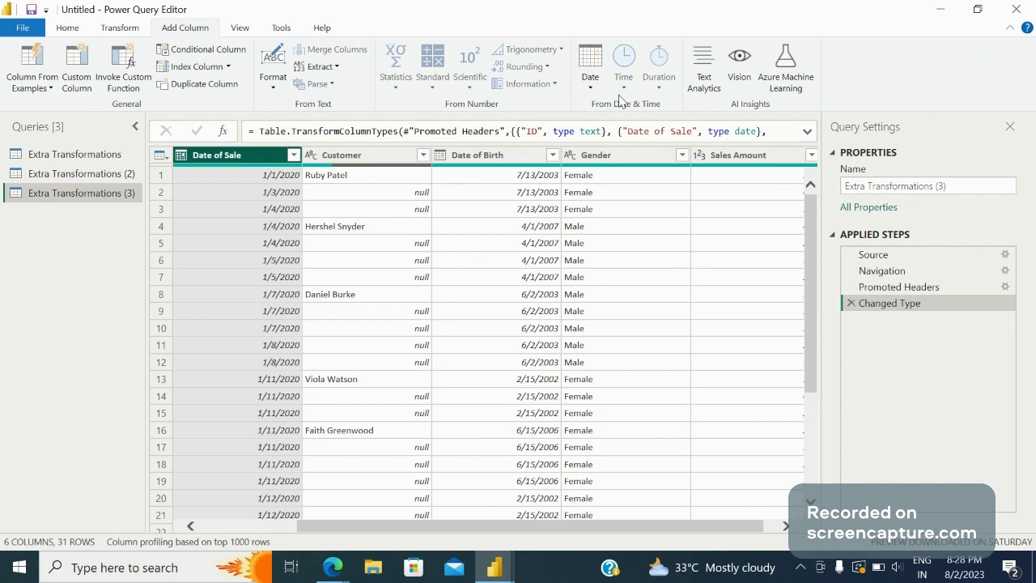
left_click(590, 86)
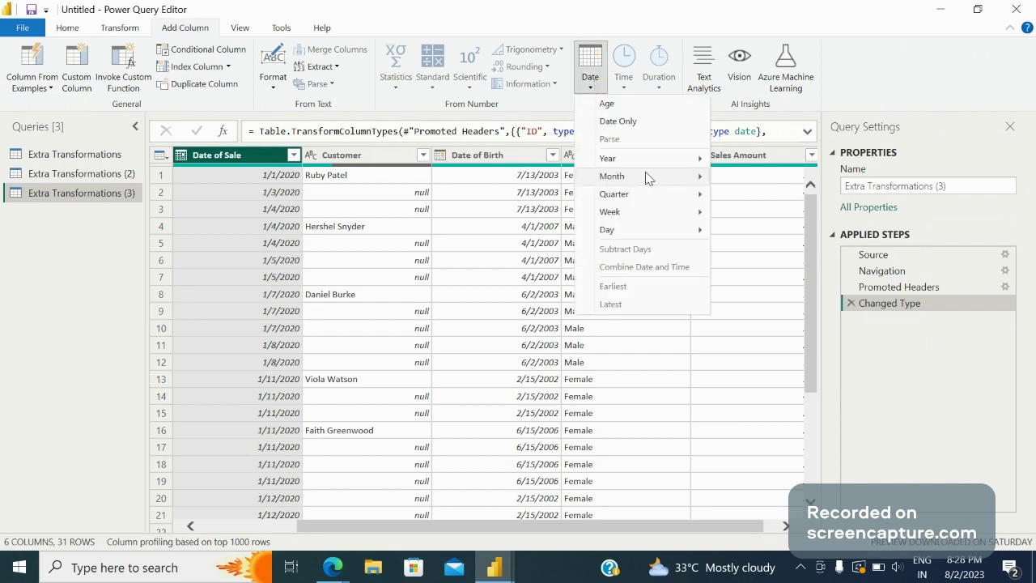
mouse_move(636, 200)
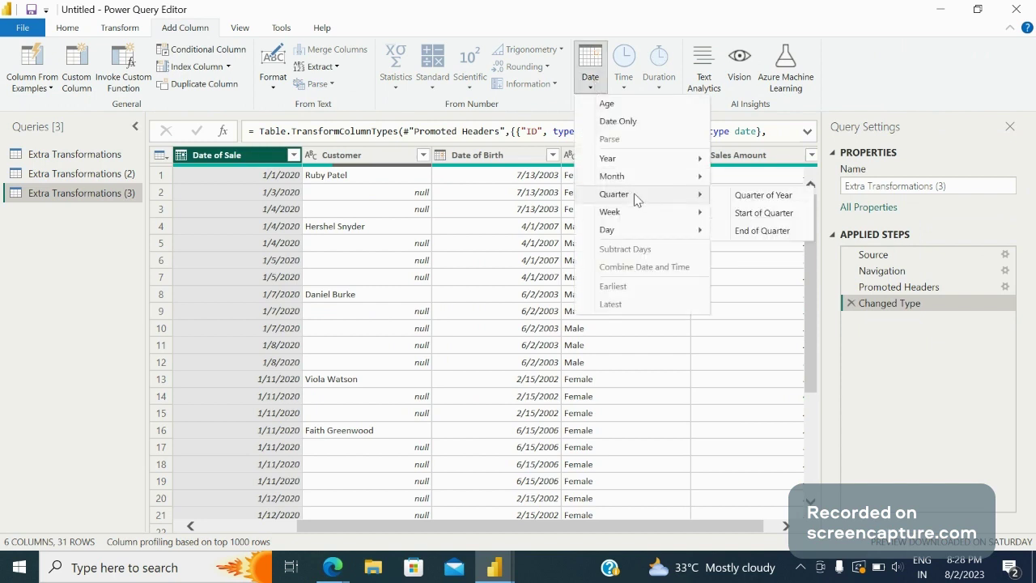
left_click(763, 195)
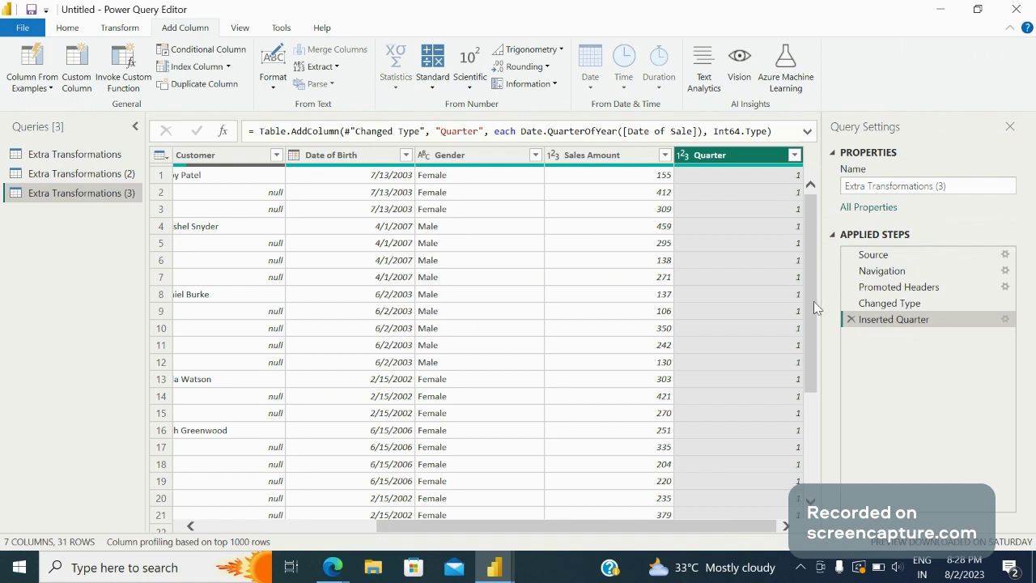
left_click(851, 320)
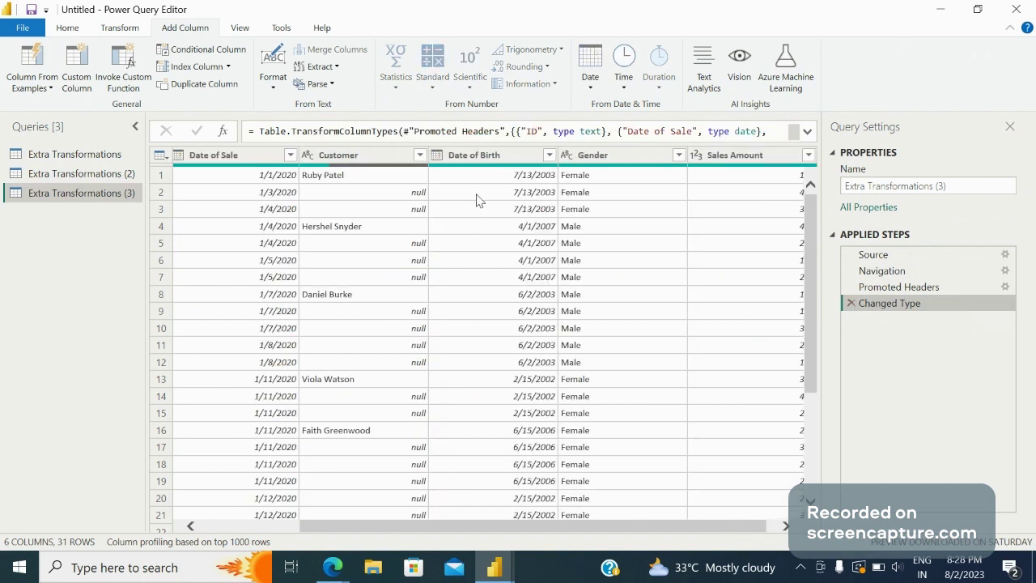
Add a new column with the name of the day for each Date of Sale and bring it into view.
left_click(253, 158)
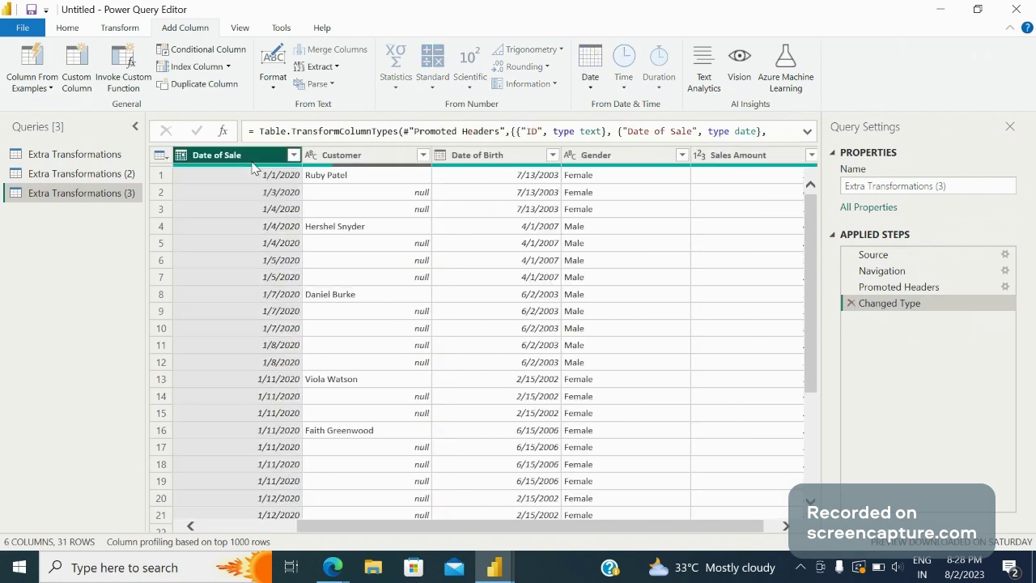
left_click(599, 93)
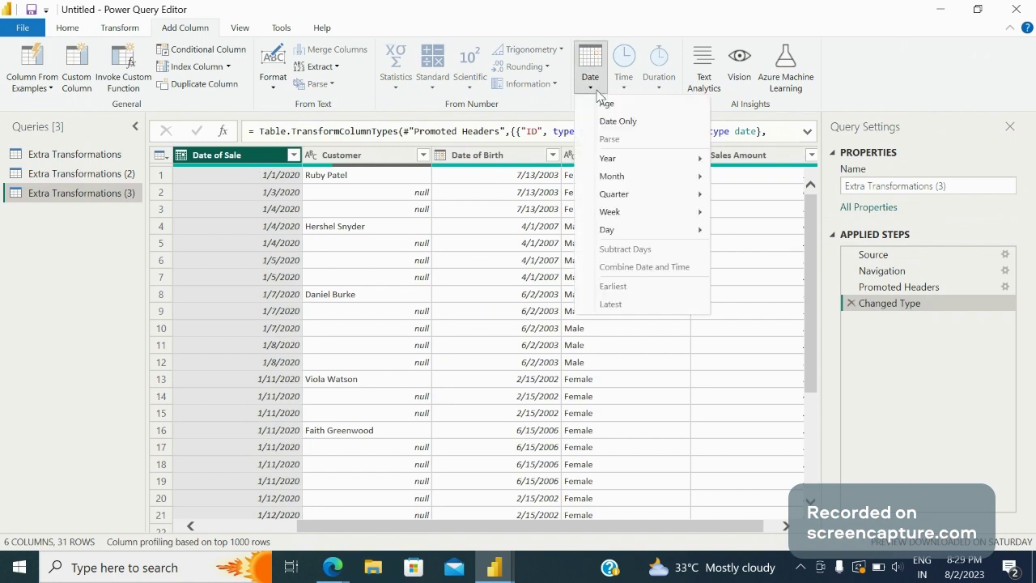
mouse_move(630, 164)
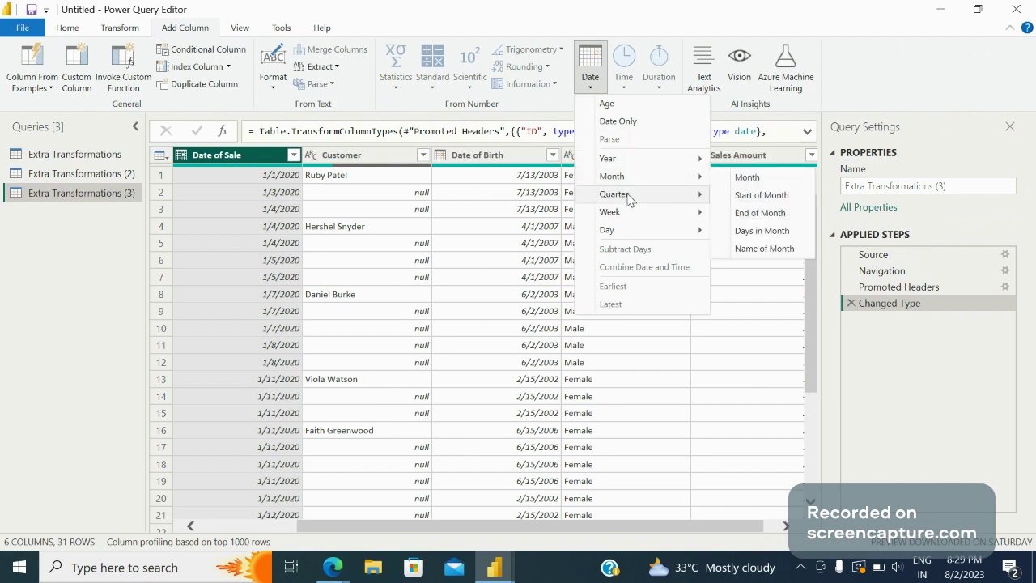
mouse_move(629, 216)
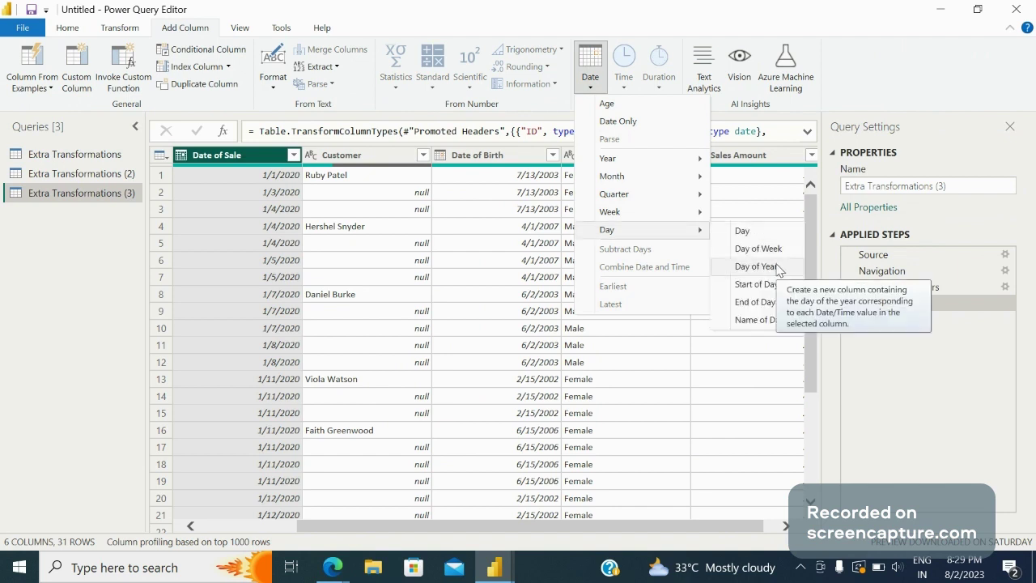
left_click(759, 320)
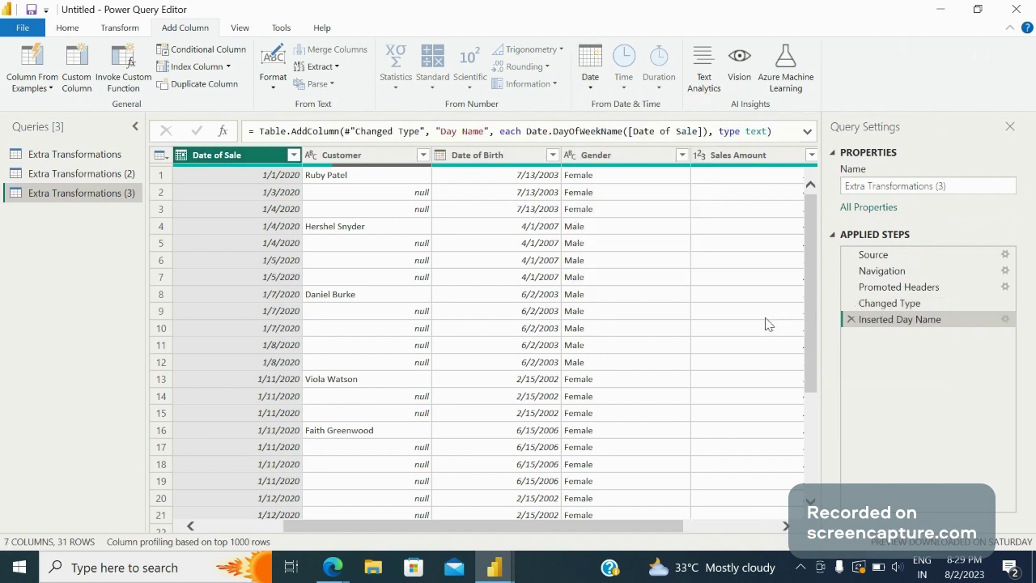
left_click_drag(634, 532, 753, 508)
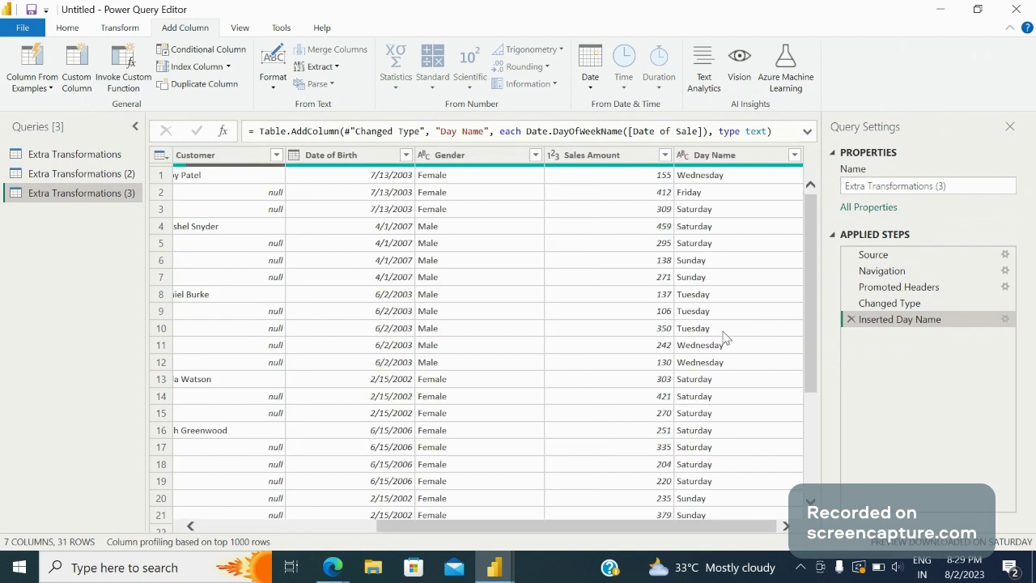
left_click_drag(579, 527, 663, 511)
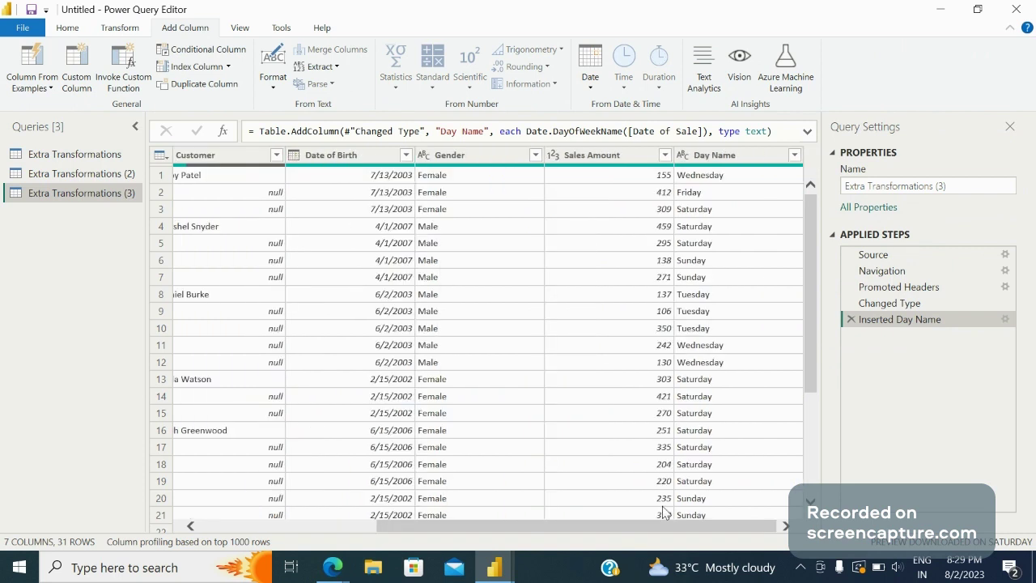
Delete the applied step that inserted the day name column.
left_click(698, 262)
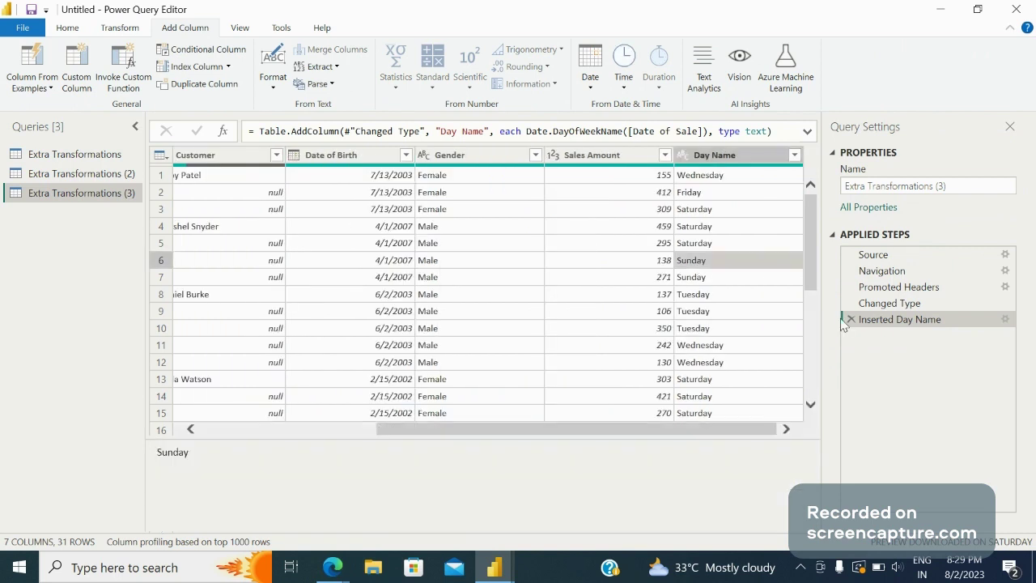
left_click(850, 319)
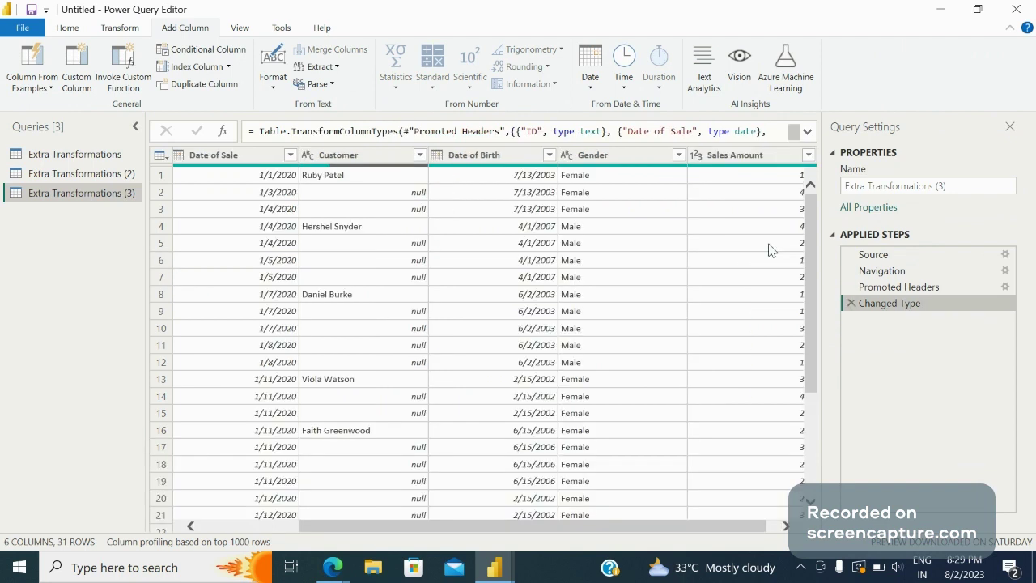
left_click(231, 161)
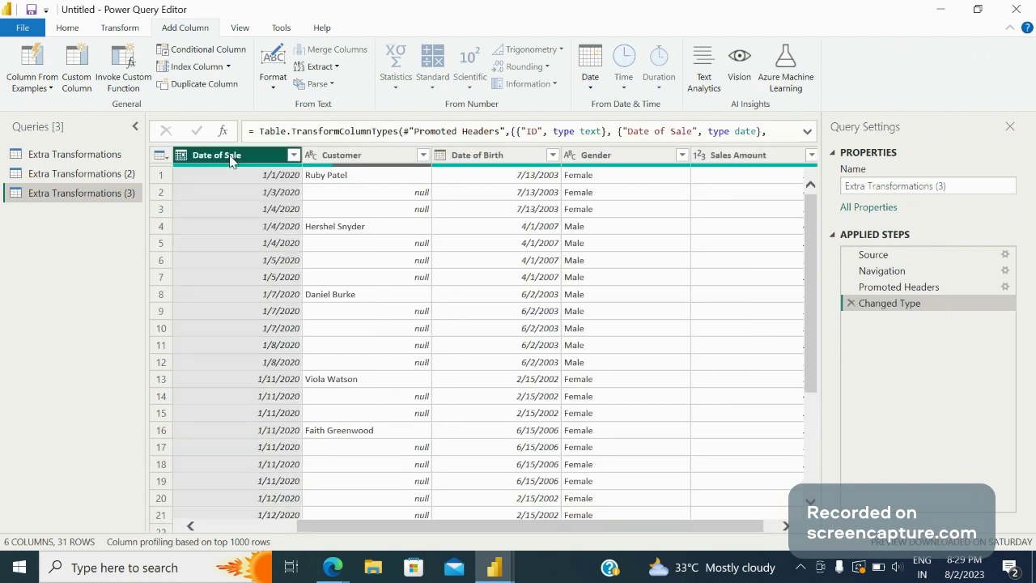
left_click(591, 89)
mouse_move(634, 182)
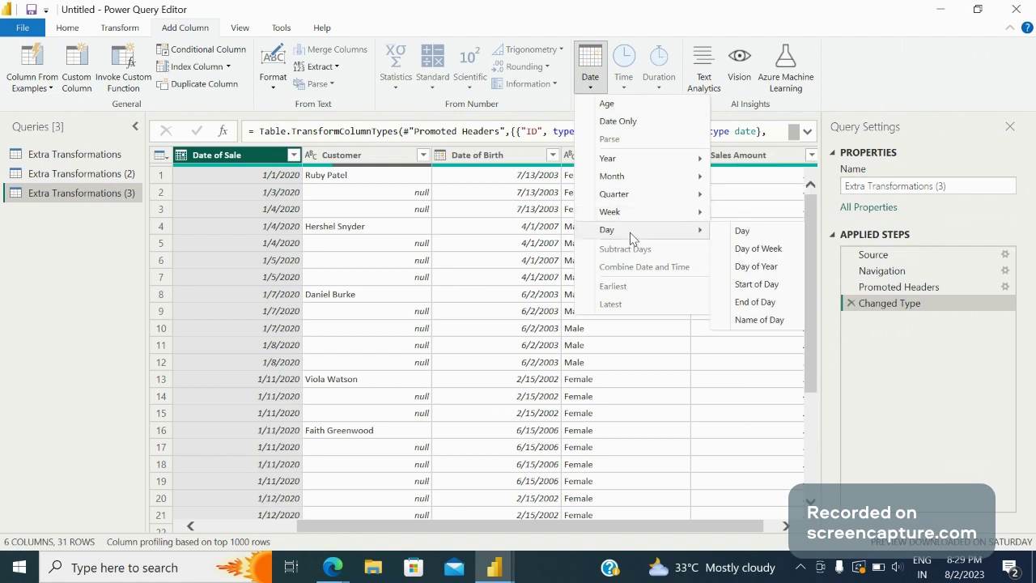
mouse_move(673, 221)
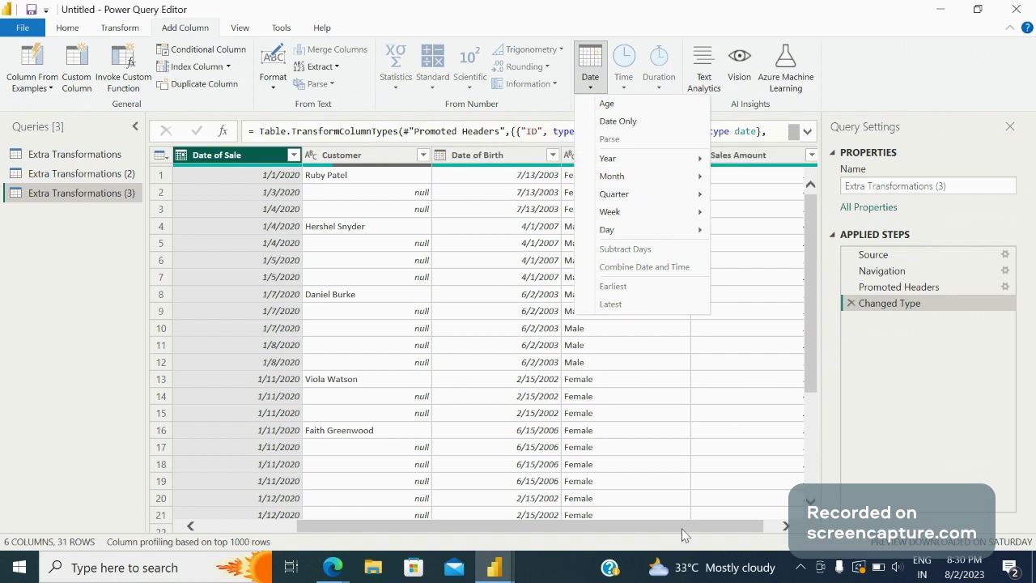
left_click(751, 527)
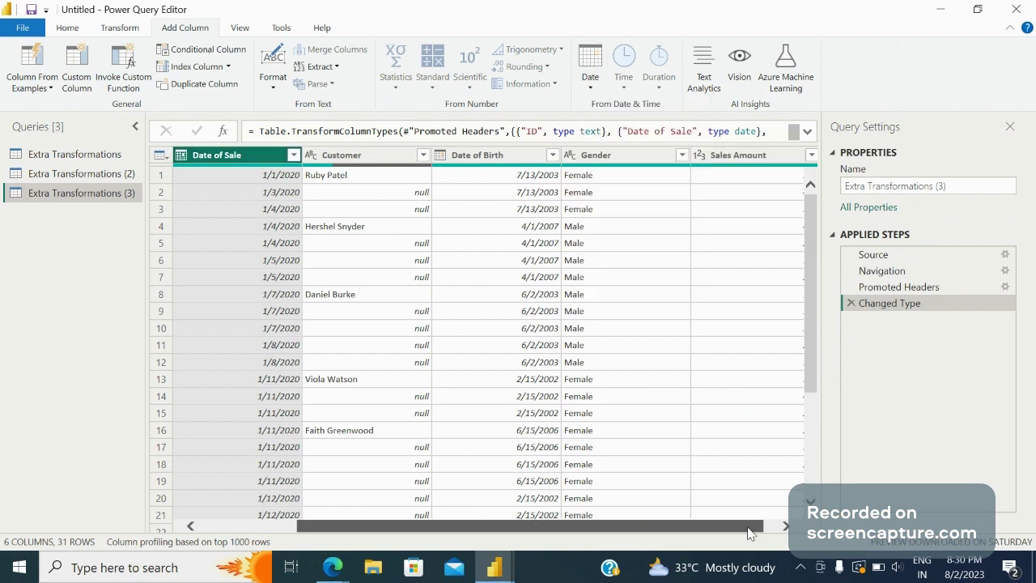
Add a new Age column calculated from the Date of Birth column.
left_click_drag(750, 533, 795, 526)
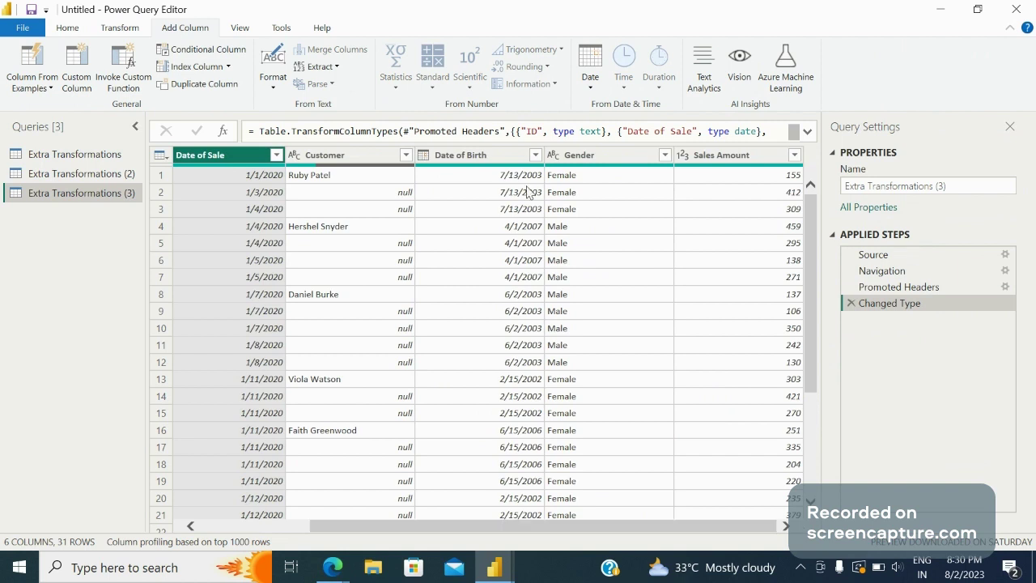
left_click(470, 154)
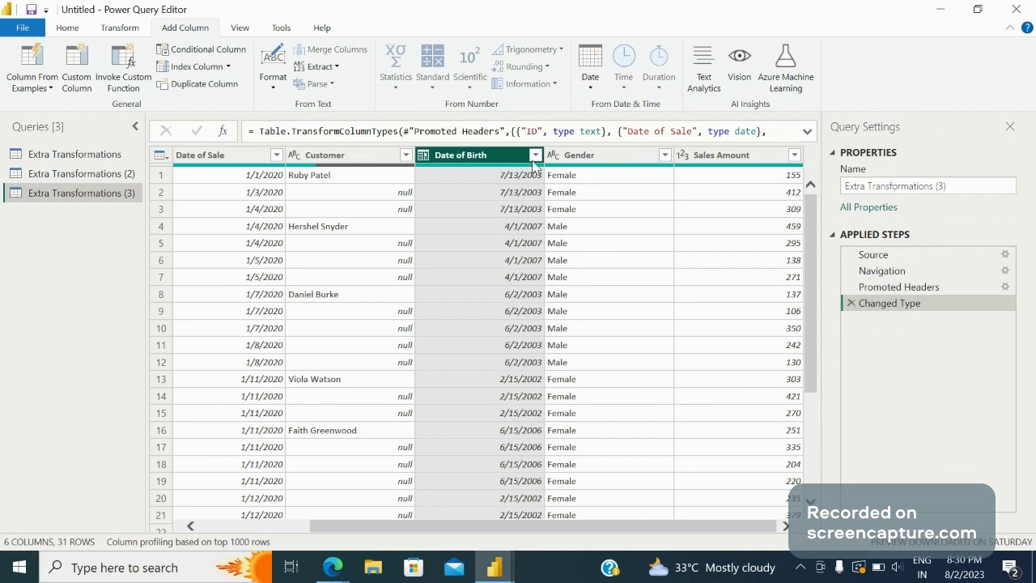
left_click(596, 92)
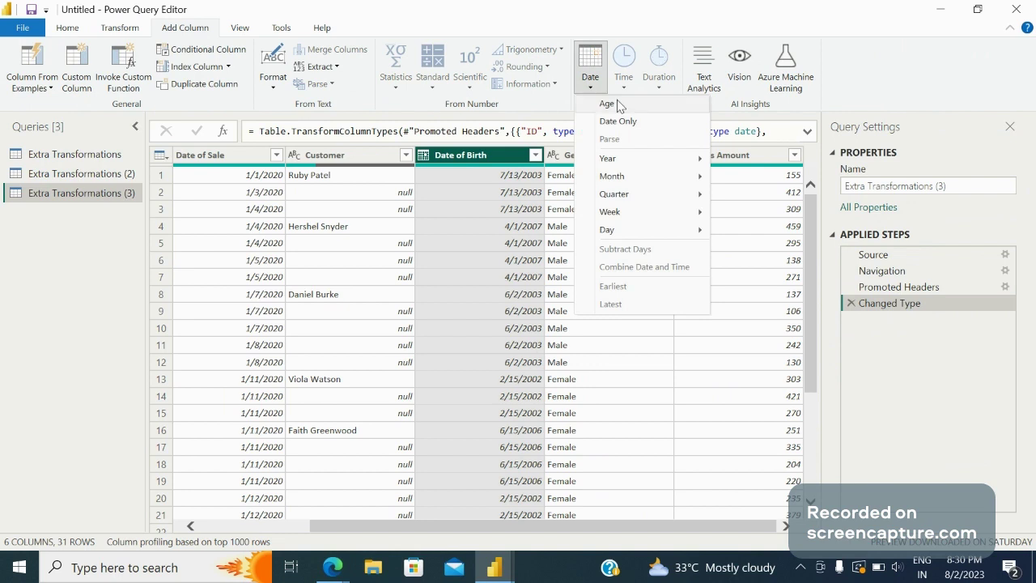
left_click(619, 105)
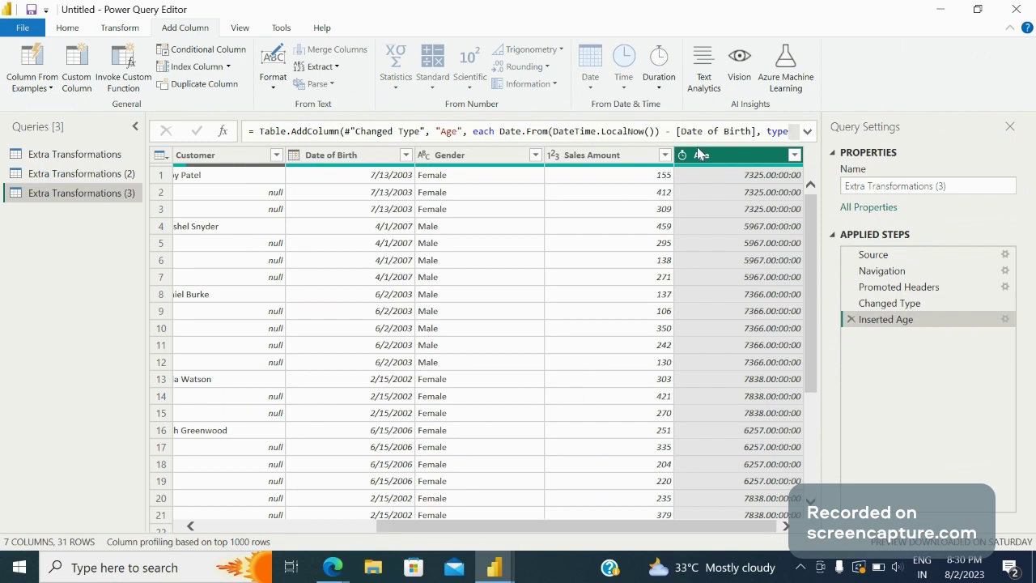
Add a Total Years column converted from the Age duration, and a further column with those years rounded up.
left_click(657, 86)
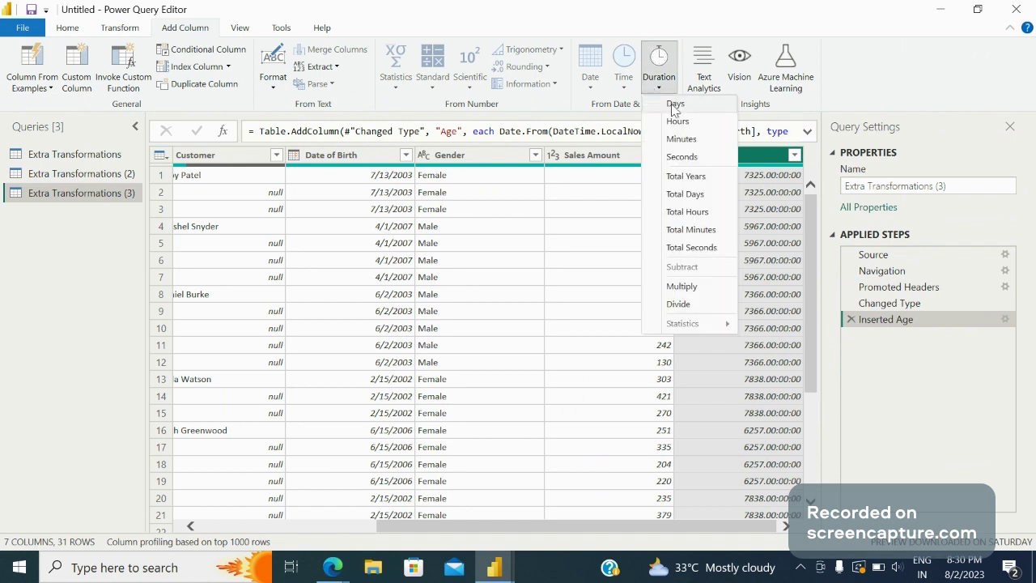
left_click(687, 176)
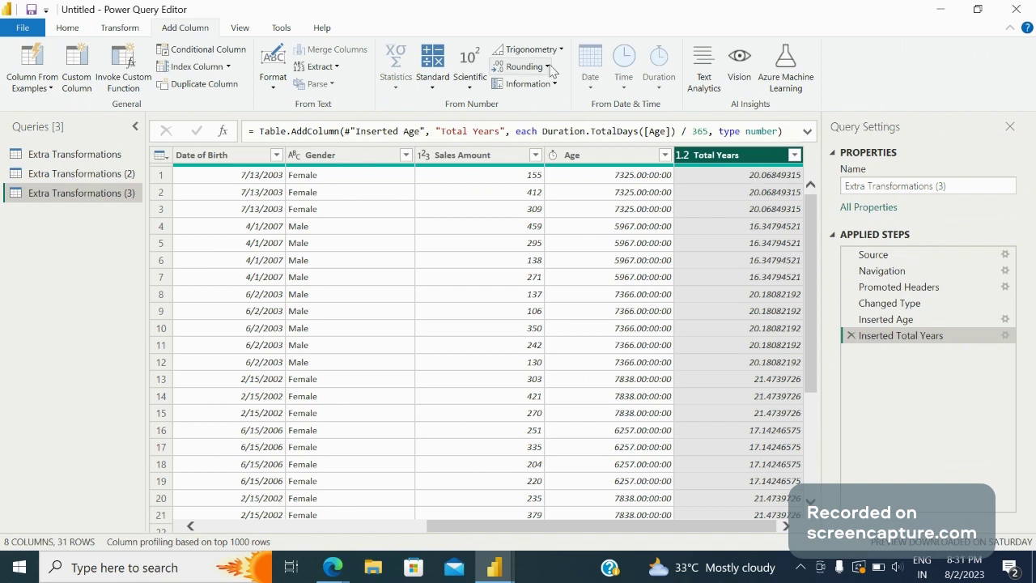
left_click(549, 68)
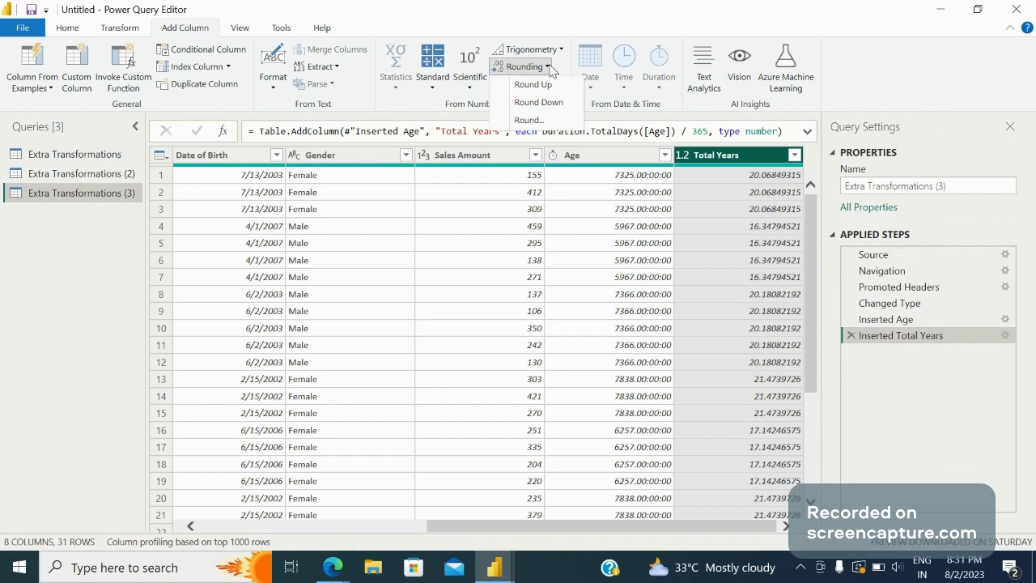
left_click(534, 85)
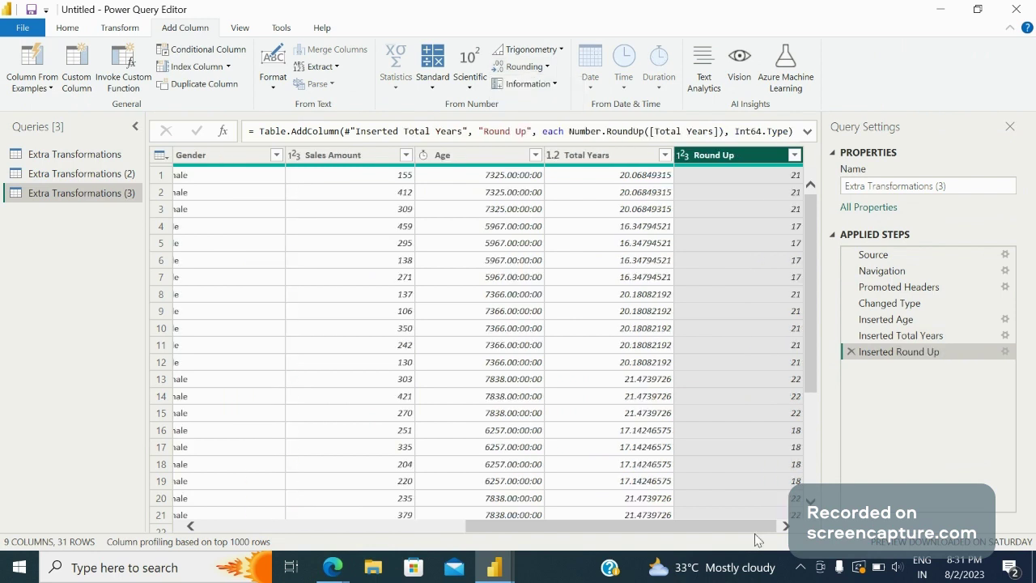